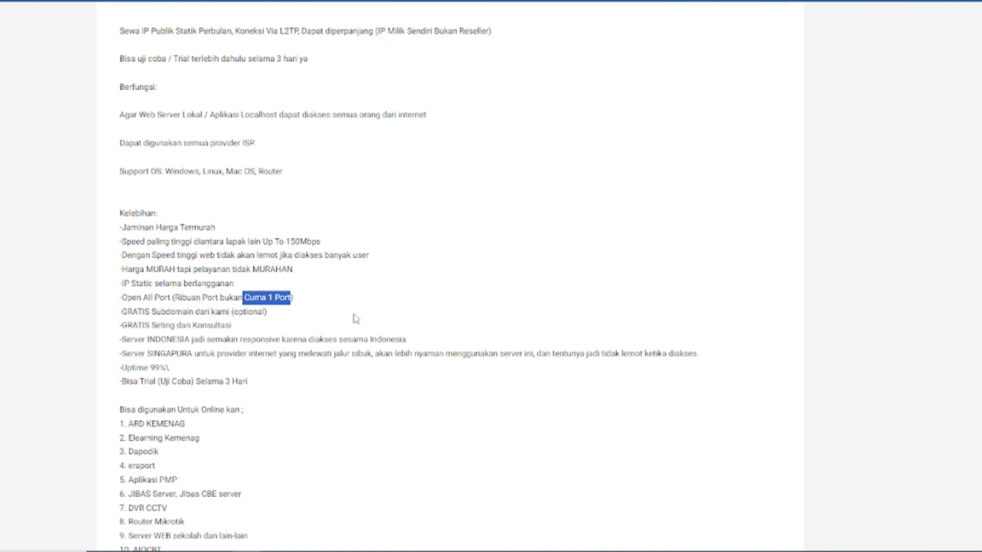
Scroll through the IP Publik listing description and back up, then switch to the WinBox session.
{"action": "left_click", "coordinate": [292, 309]}
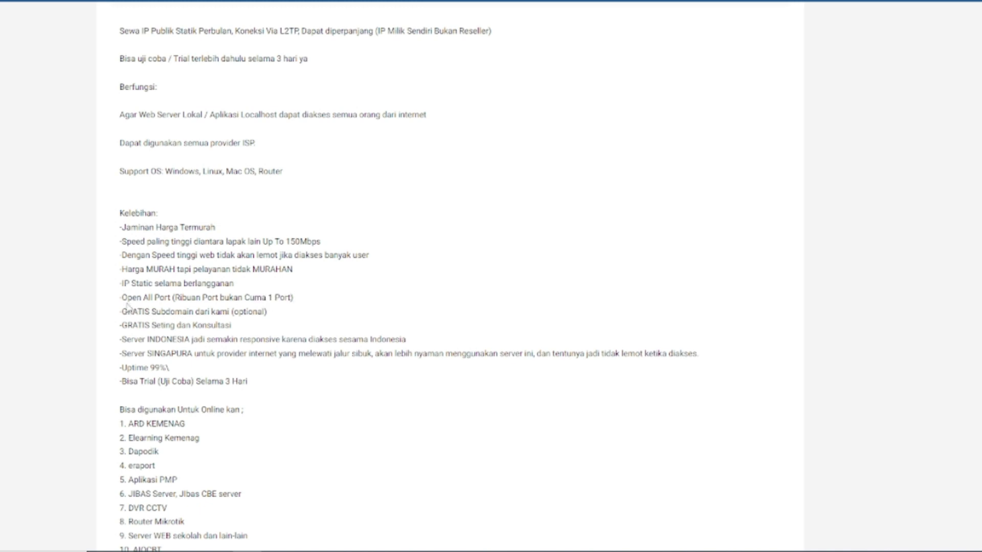
{"action": "left_click_drag", "start_coordinate": [123, 298], "coordinate": [171, 298]}
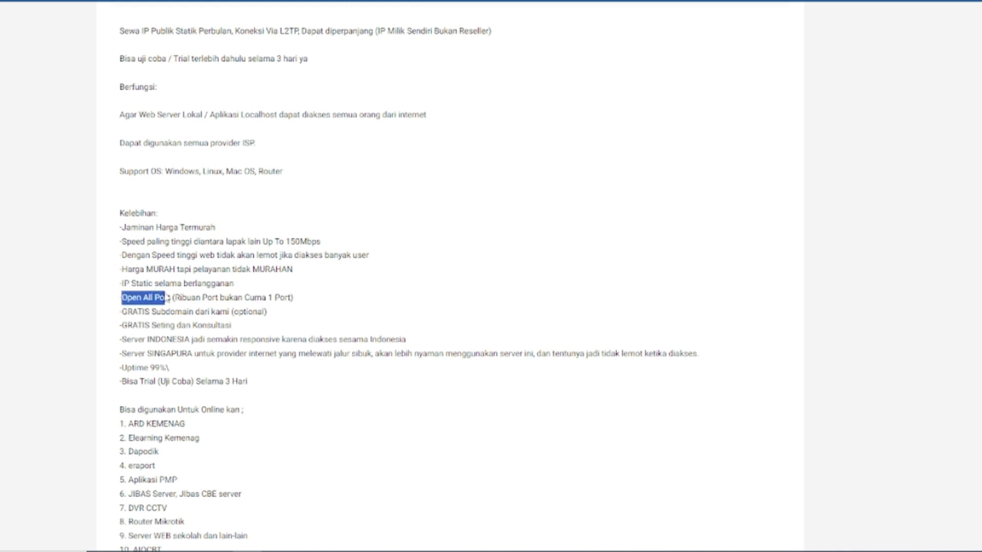
{"action": "scroll", "coordinate": [246, 271], "scroll_direction": "down", "scroll_amount": 3}
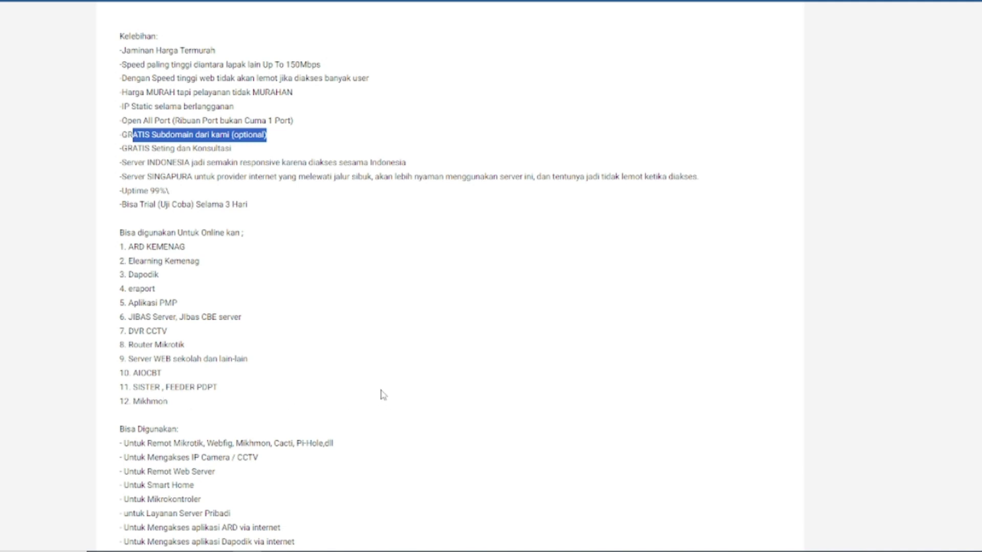
{"action": "scroll", "coordinate": [385, 393], "scroll_direction": "down", "scroll_amount": 3}
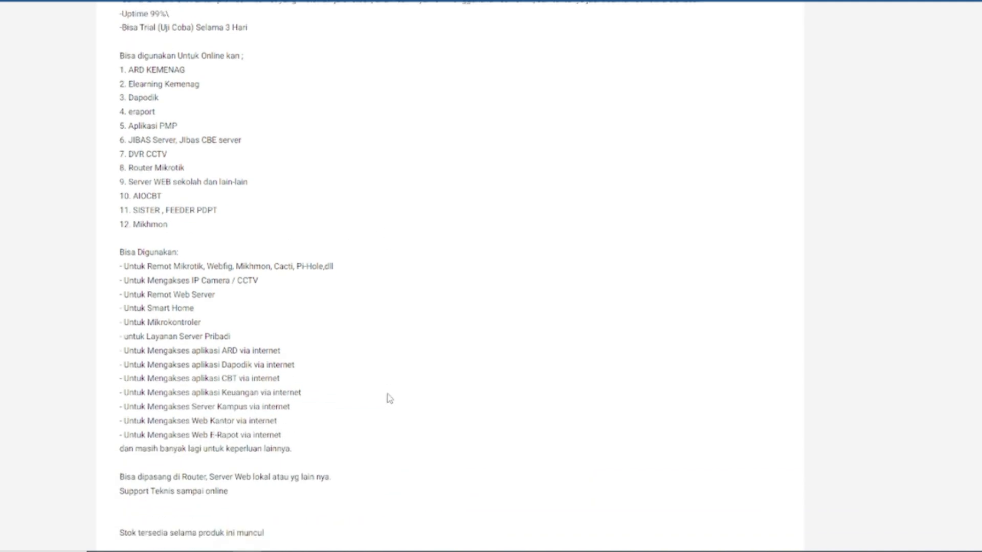
{"action": "scroll", "coordinate": [386, 396], "scroll_direction": "up", "scroll_amount": 12}
{"action": "scroll", "coordinate": [883, 376], "scroll_direction": "up", "scroll_amount": 10}
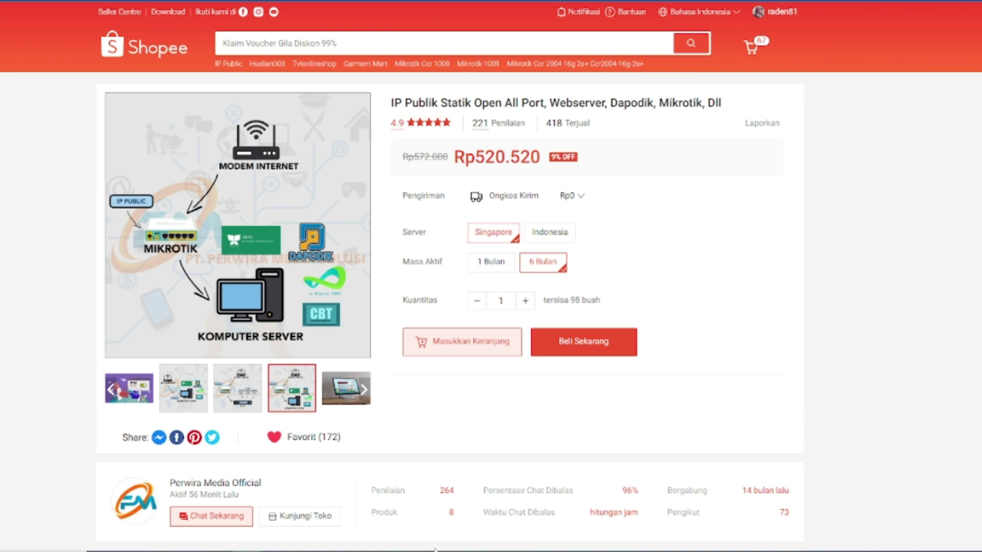
{"action": "mouse_move", "coordinate": [307, 550]}
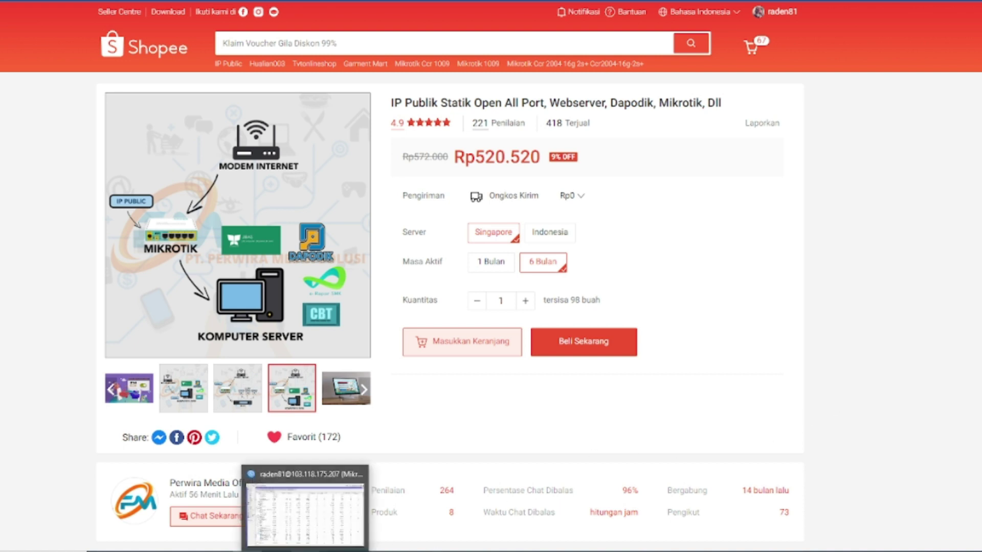
{"action": "left_click", "coordinate": [307, 506]}
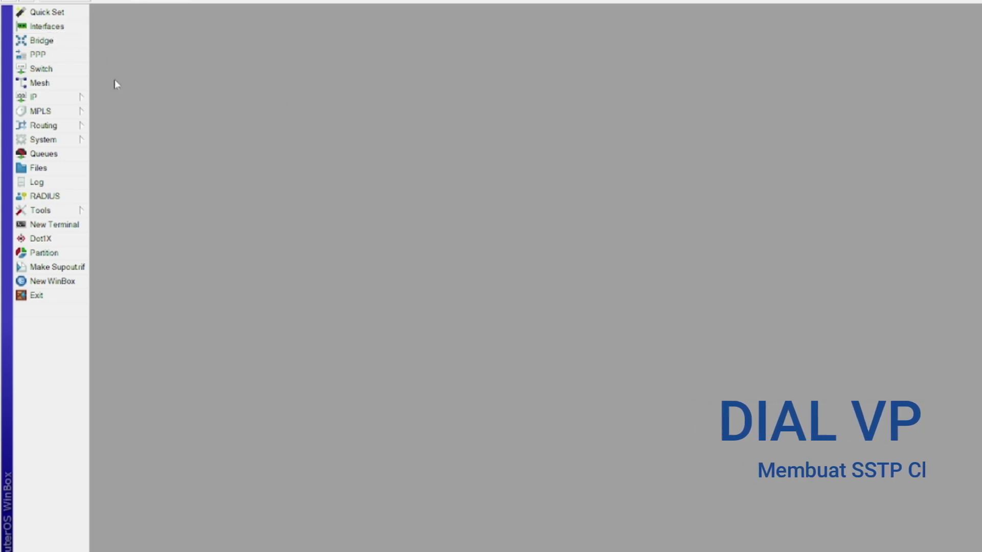
Add a new SSTP Client in PPP and rename it from sstp-out2 to IP-PUBLIK.
{"action": "left_click", "coordinate": [55, 55]}
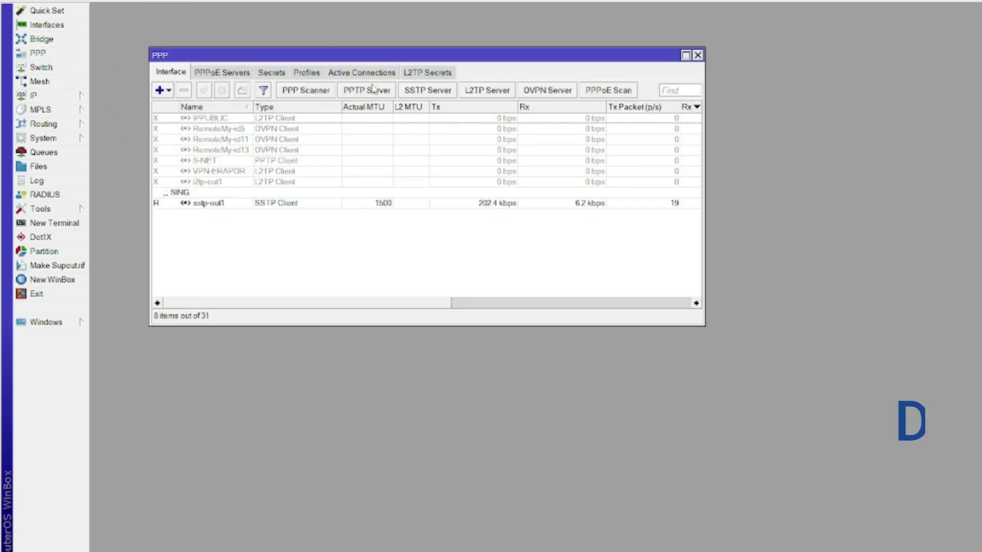
{"action": "left_click", "coordinate": [159, 94]}
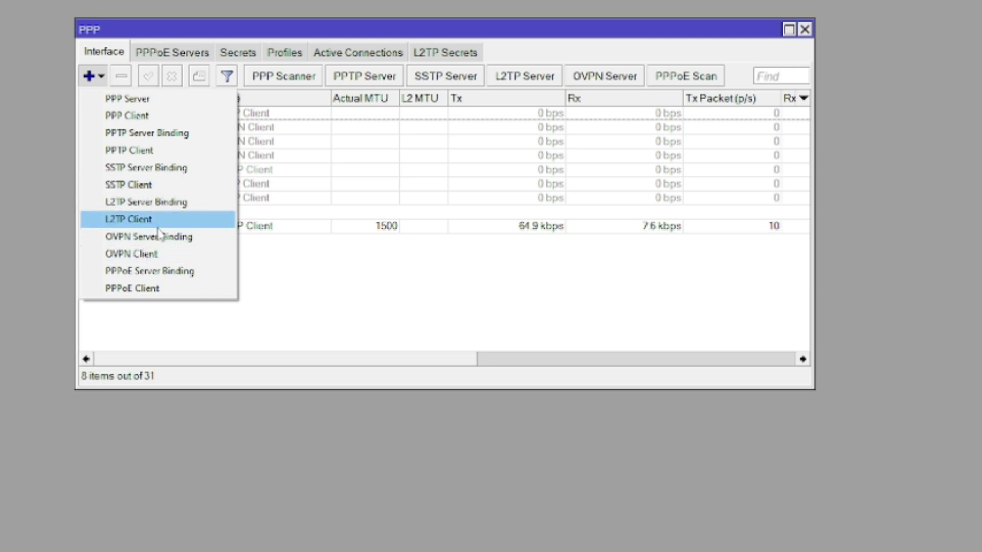
{"action": "left_click", "coordinate": [133, 185]}
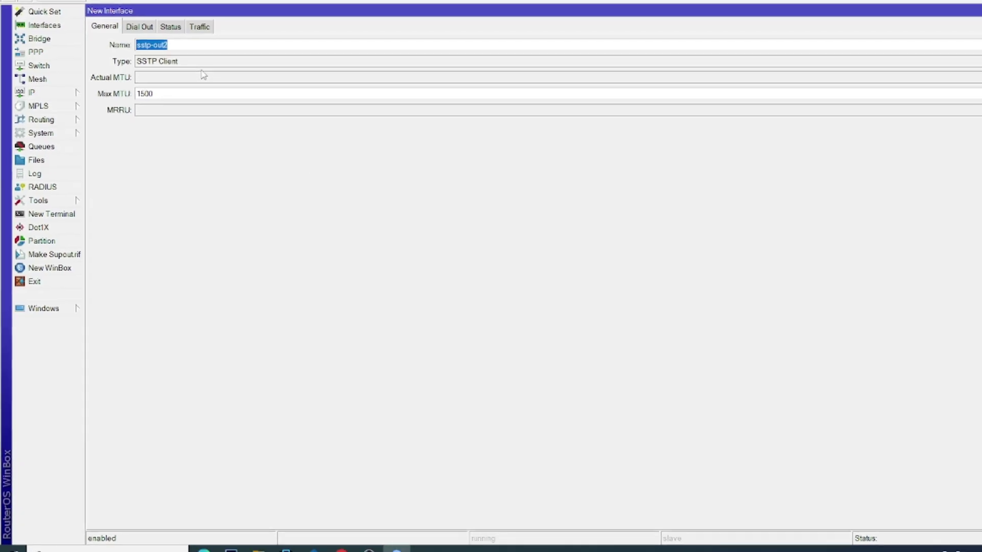
{"action": "left_click", "coordinate": [205, 45]}
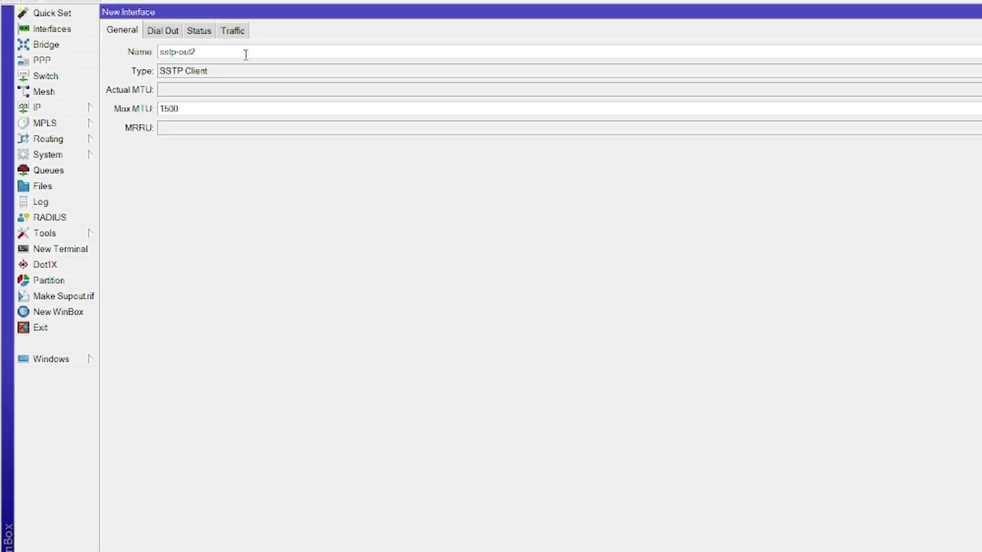
{"action": "double_click", "coordinate": [226, 53]}
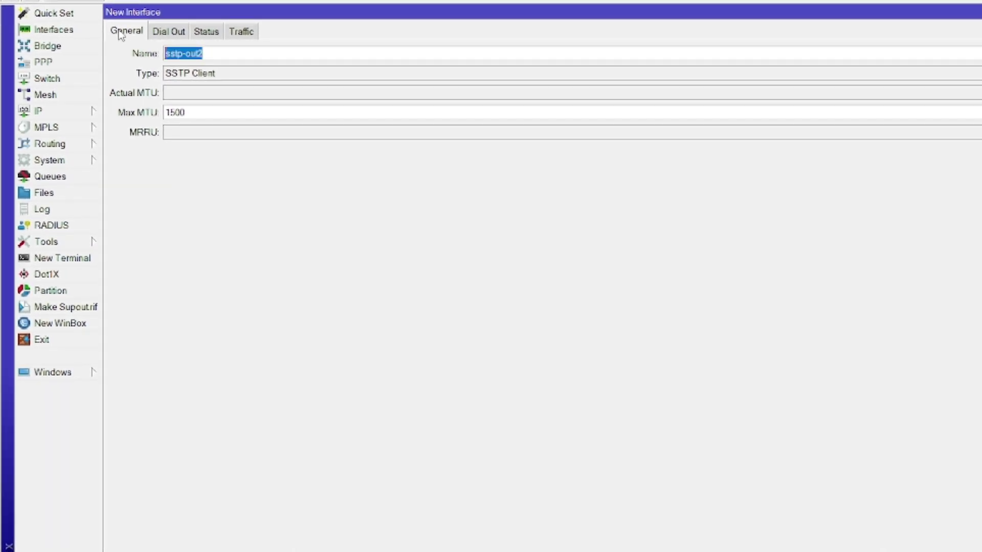
{"action": "type", "text": "IP-PUBLIK"}
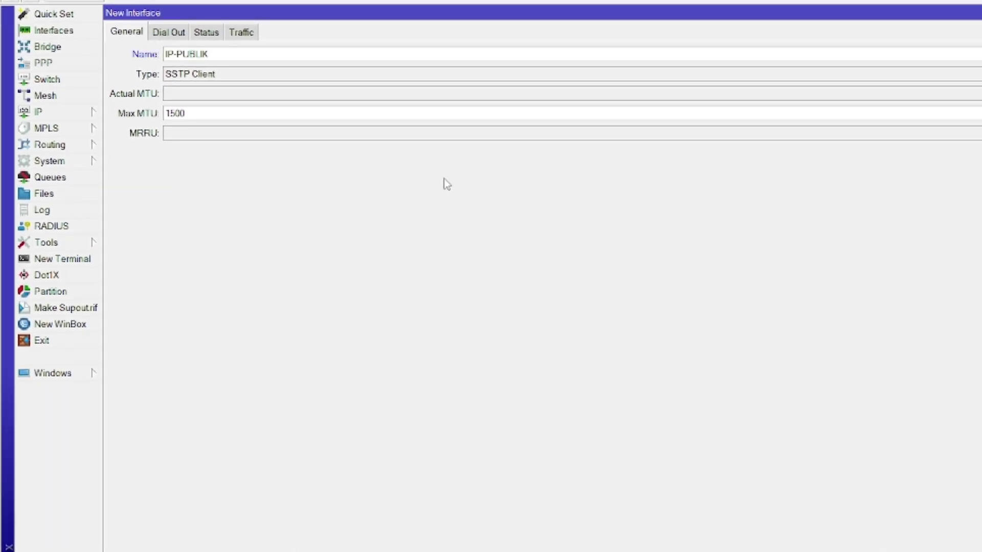
On Dial Out, set Connect To 43.185.258.25 and enter the account user name and password.
{"action": "left_click", "coordinate": [167, 34]}
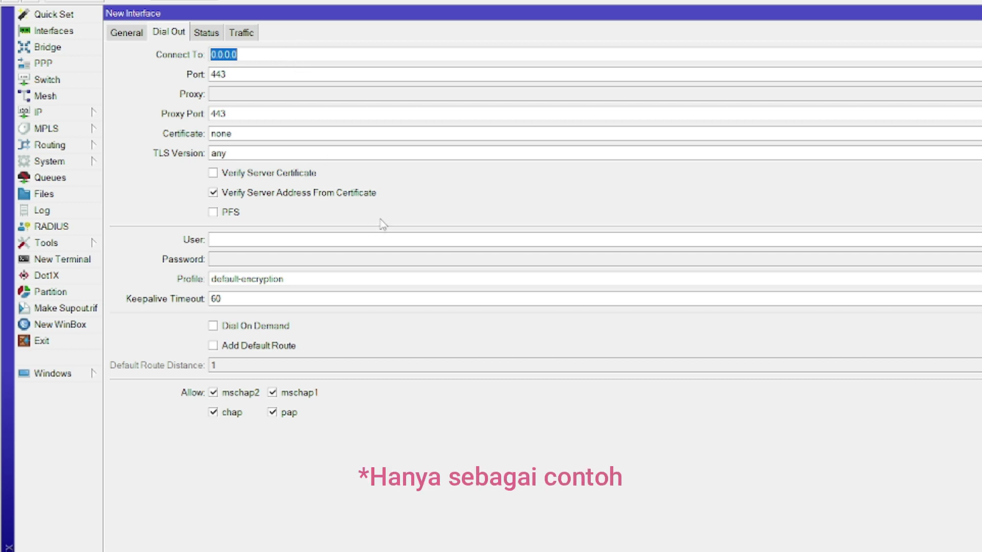
{"action": "type", "text": "43"}
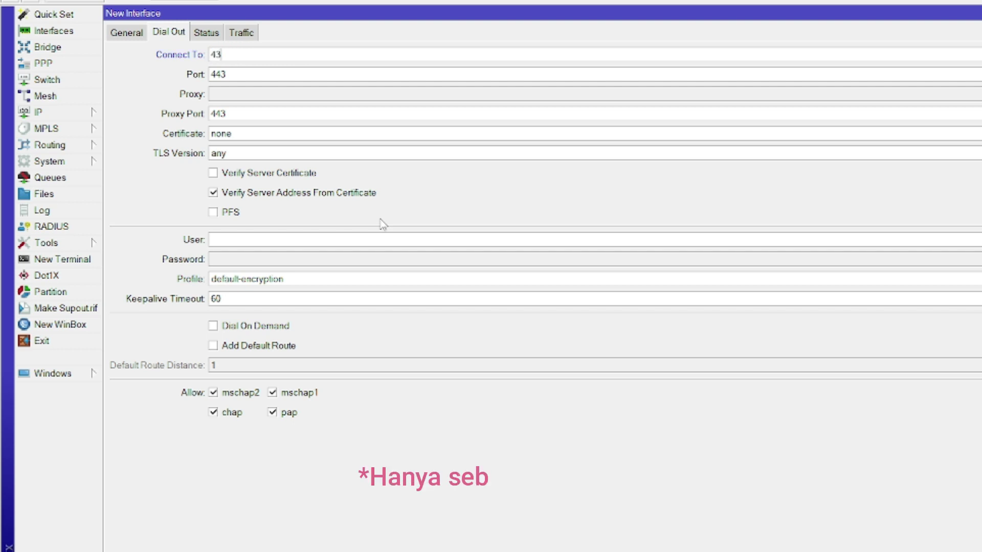
{"action": "type", "text": ".185"}
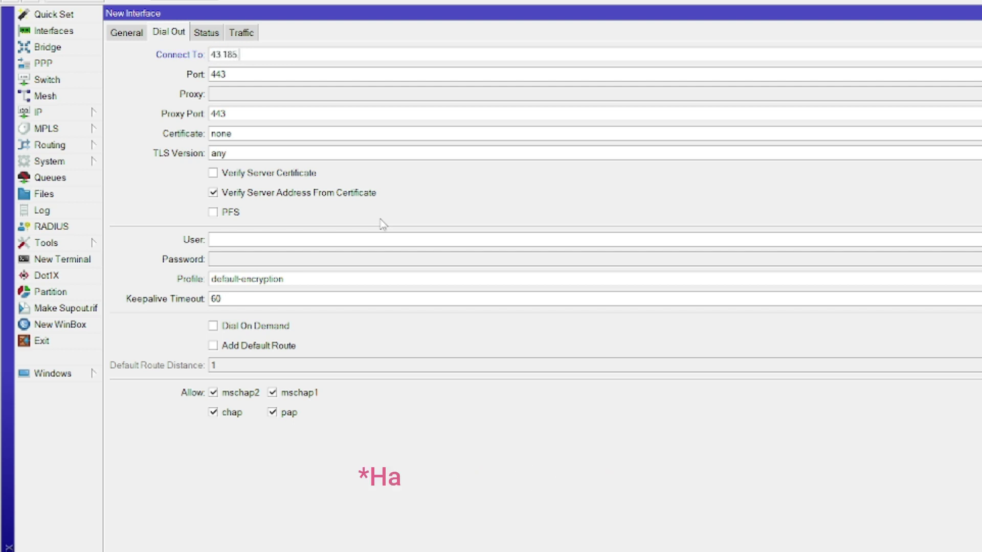
{"action": "type", "text": ".258.2"}
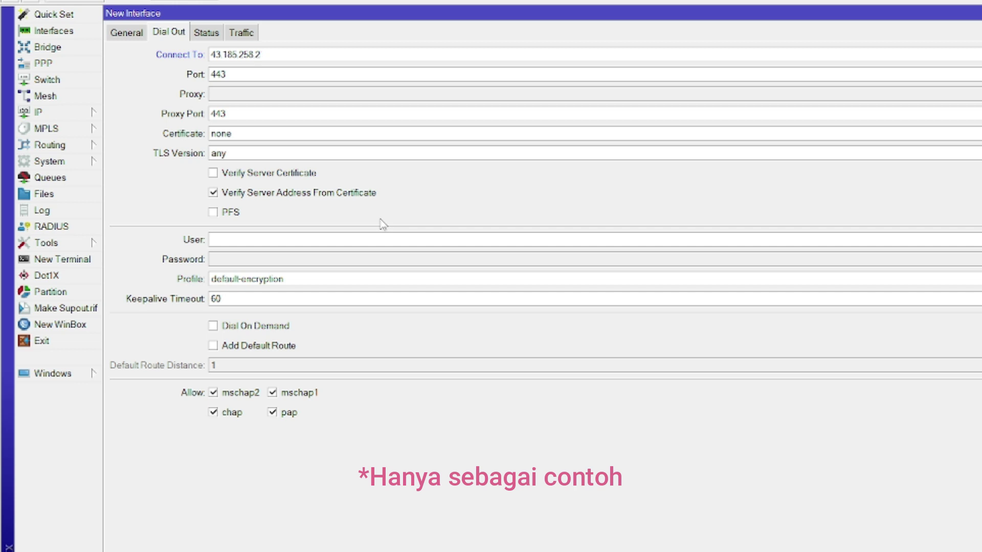
{"action": "type", "text": "5"}
{"action": "left_click_drag", "start_coordinate": [282, 53], "coordinate": [209, 54]}
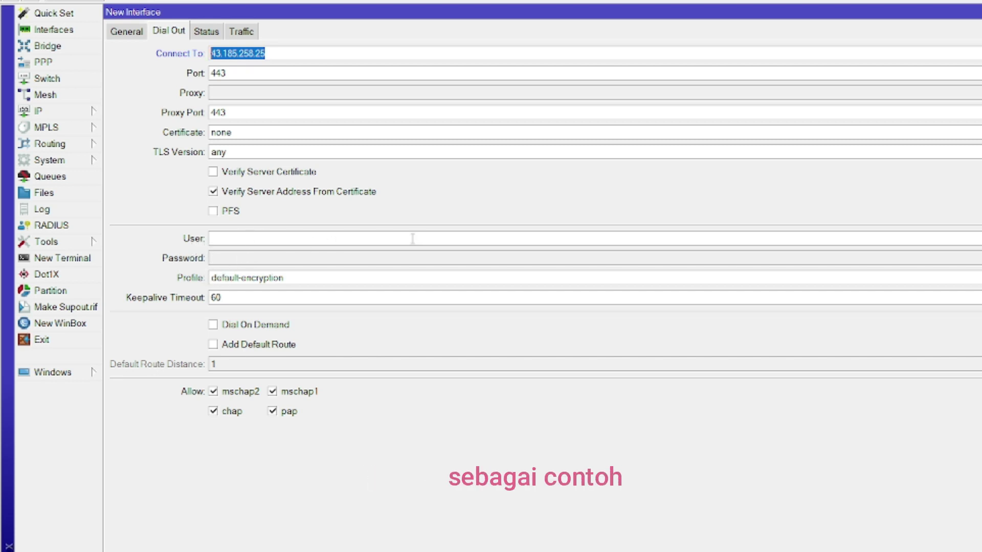
{"action": "left_click", "coordinate": [382, 237]}
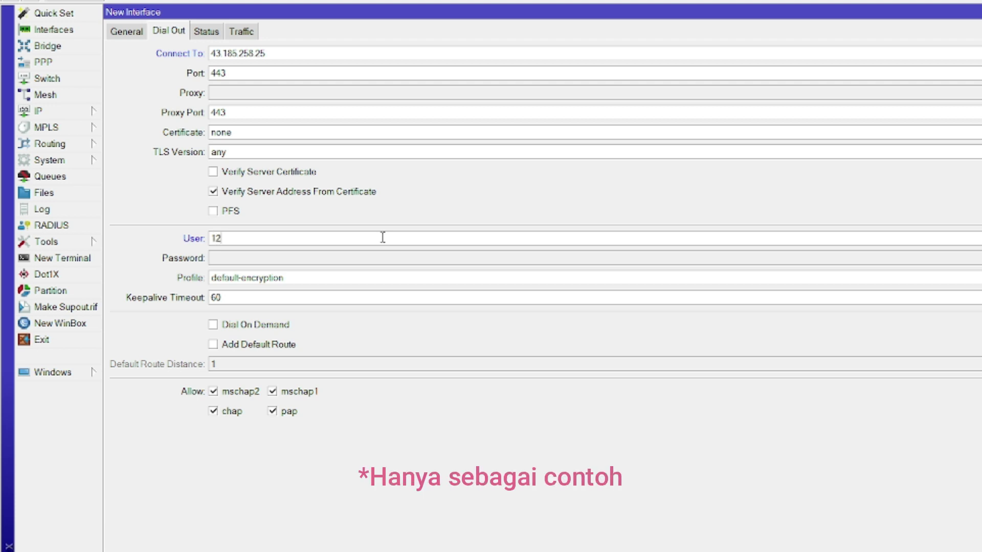
{"action": "type", "text": "12345678"}
{"action": "left_click", "coordinate": [352, 262]}
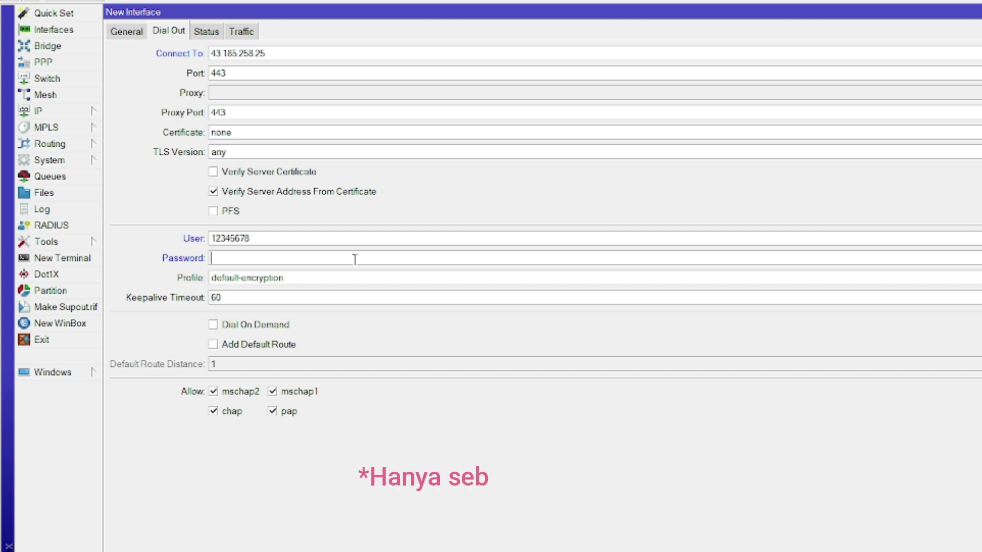
{"action": "type", "text": "123456"}
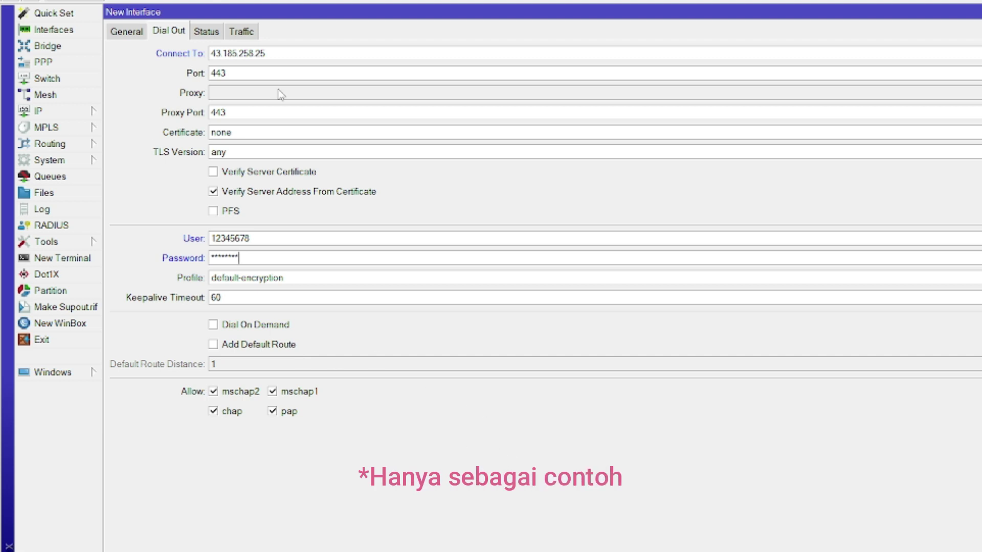
Select the entered server address, user name and masked password values to review them.
{"action": "left_click", "coordinate": [290, 53]}
{"action": "left_click_drag", "start_coordinate": [289, 53], "coordinate": [181, 65]}
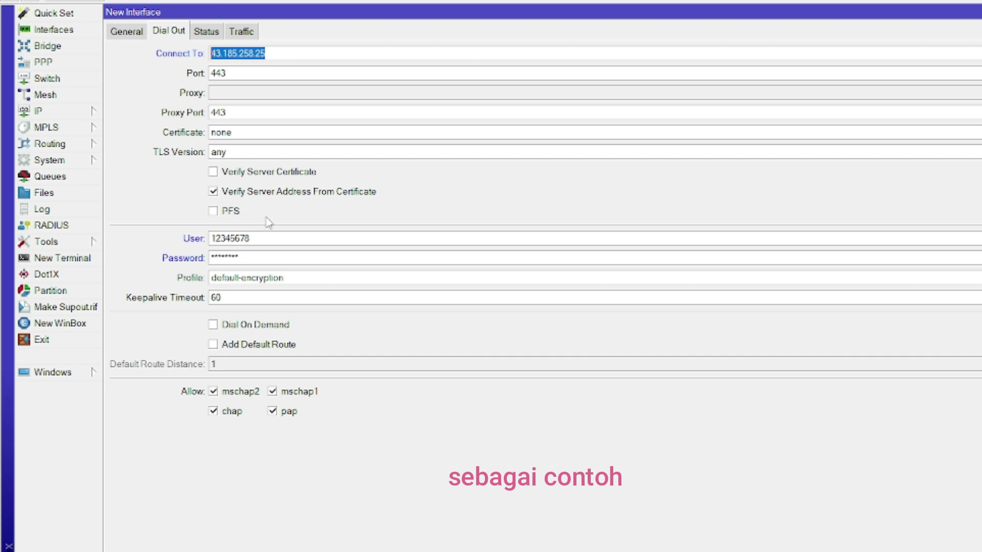
{"action": "left_click", "coordinate": [289, 239]}
{"action": "left_click_drag", "start_coordinate": [289, 239], "coordinate": [159, 286]}
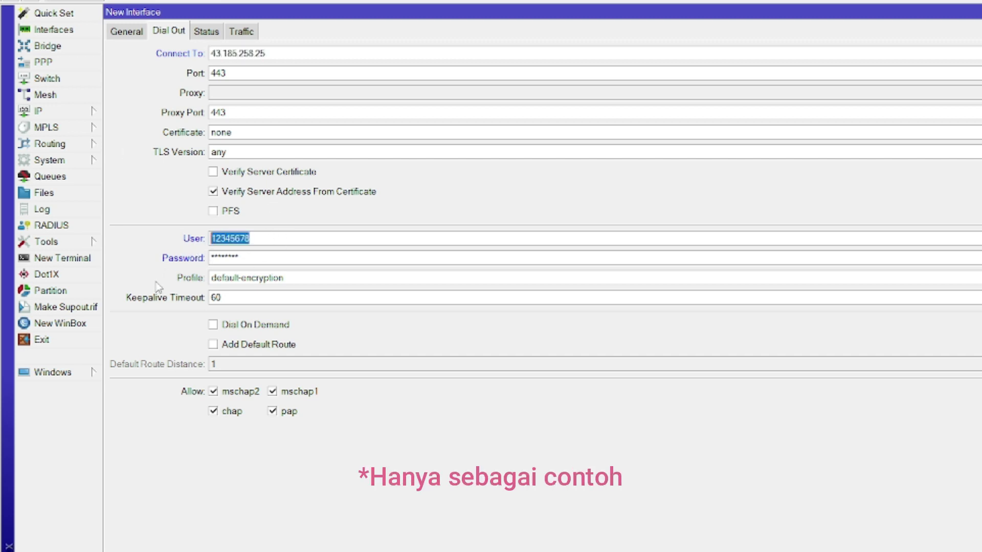
{"action": "left_click_drag", "start_coordinate": [254, 258], "coordinate": [142, 286]}
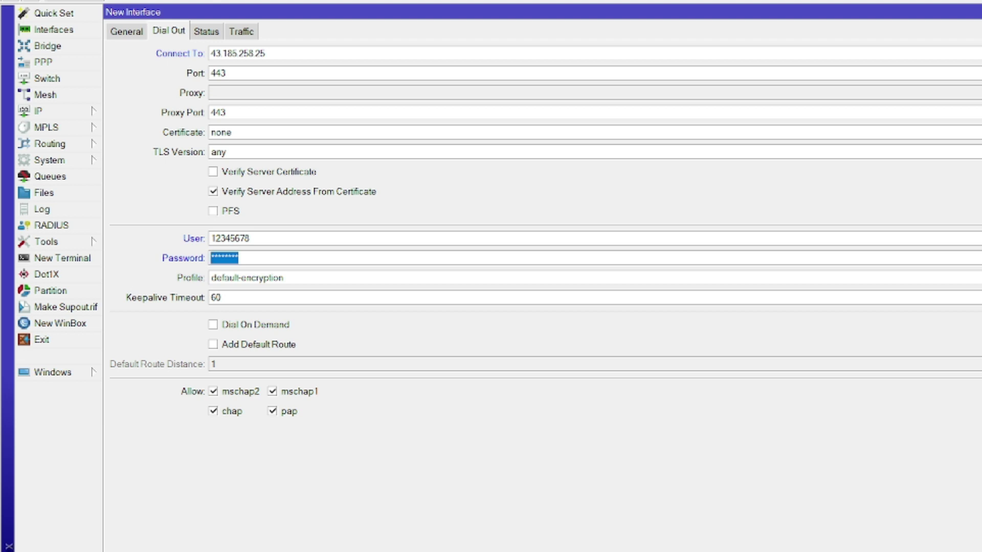
Dismiss the bad-address error, correct Connect To to 41.13.20.25 and save the IP-PUBLIK client.
{"action": "key", "text": "Return"}
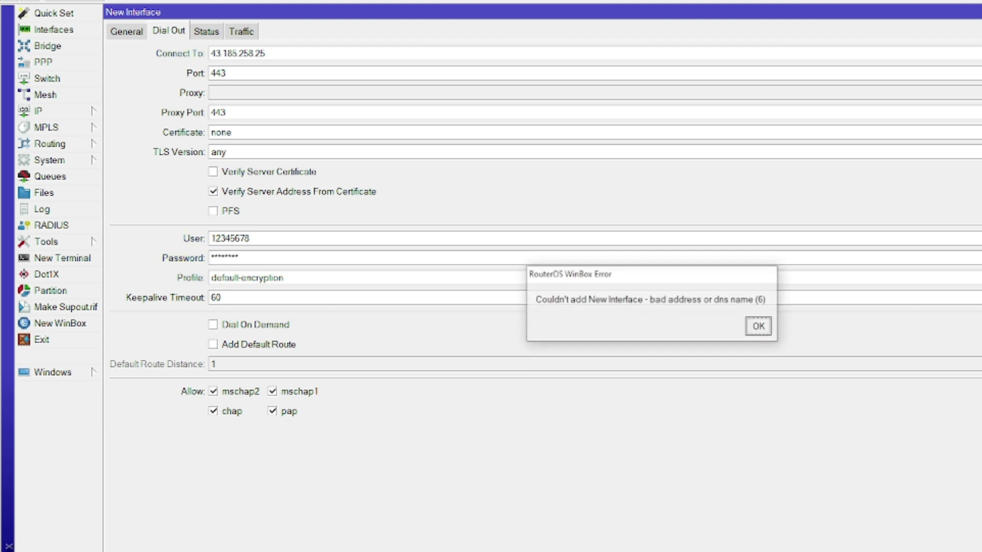
{"action": "left_click", "coordinate": [761, 325]}
{"action": "left_click_drag", "start_coordinate": [261, 53], "coordinate": [246, 53]}
{"action": "left_click", "coordinate": [249, 52]}
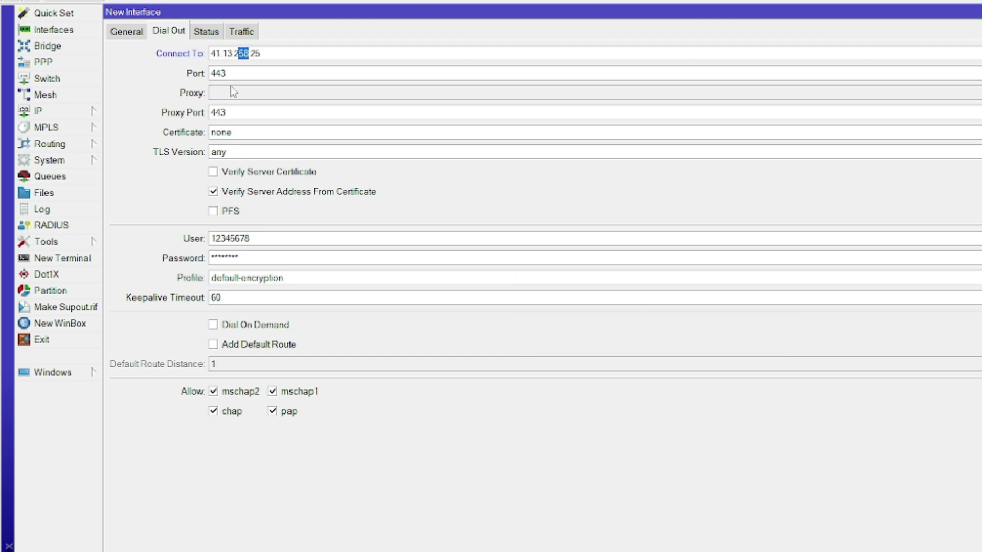
{"action": "type", "text": "0"}
{"action": "key", "text": "Return"}
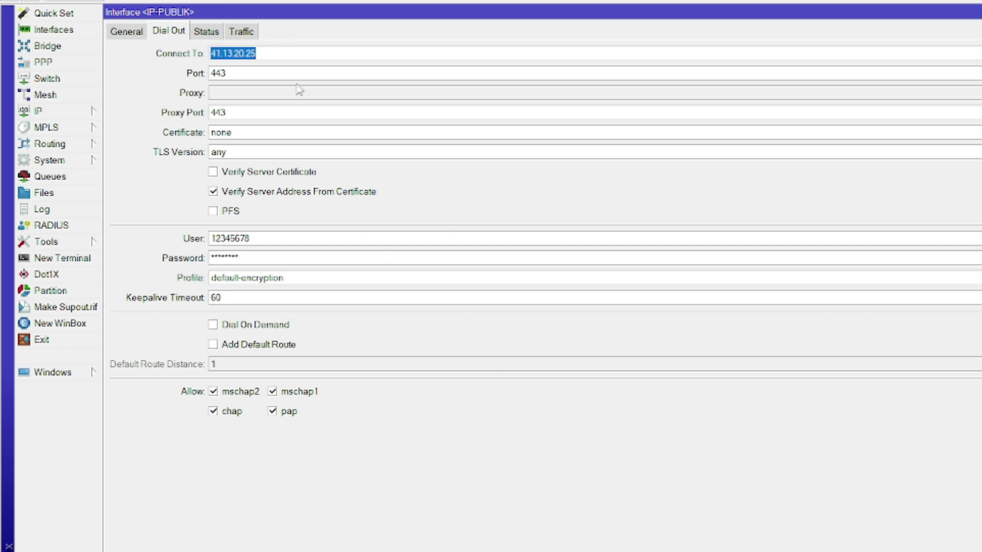
{"action": "left_click", "coordinate": [135, 35]}
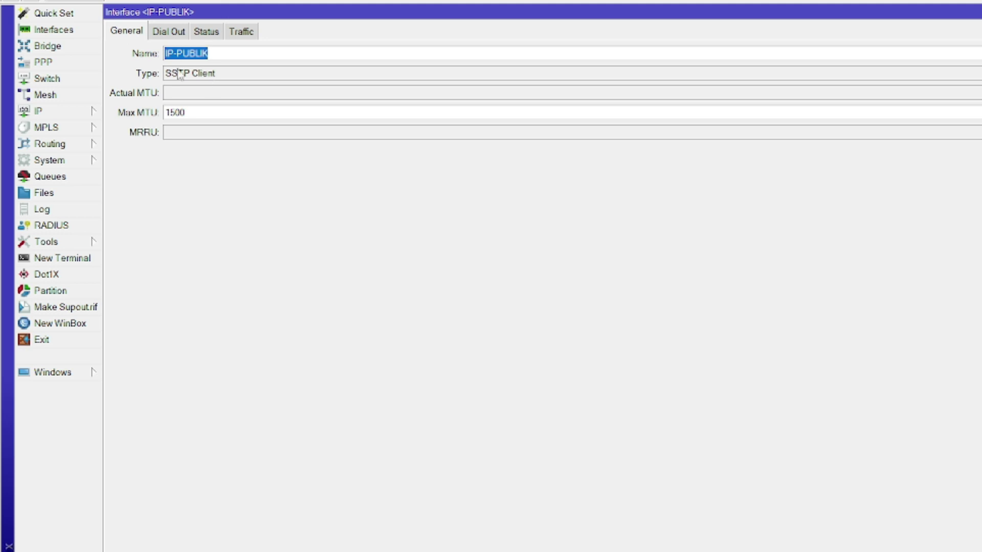
{"action": "left_click", "coordinate": [167, 33]}
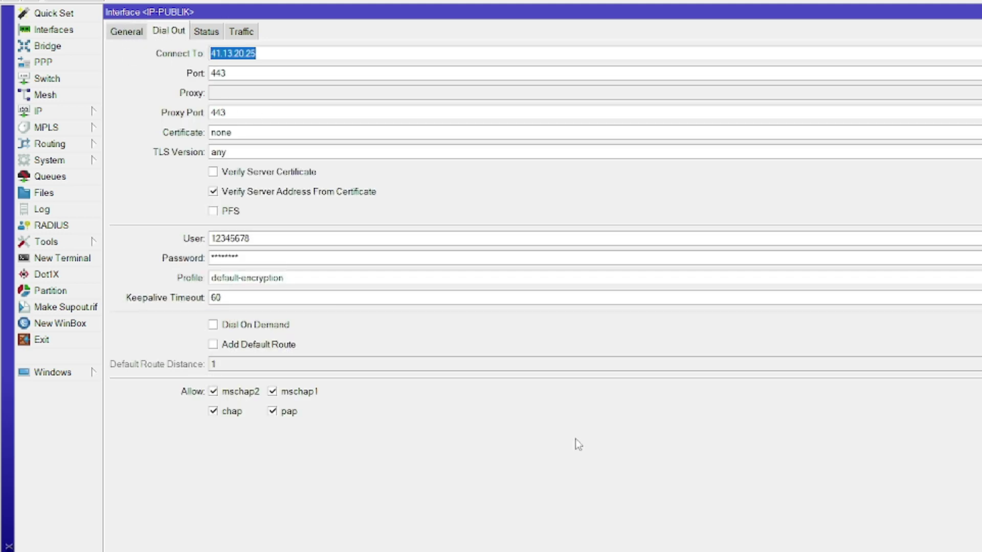
Review IP-PUBLIK's Status, Dial Out and Traffic tabs, then close its settings with OK.
{"action": "left_click", "coordinate": [206, 32]}
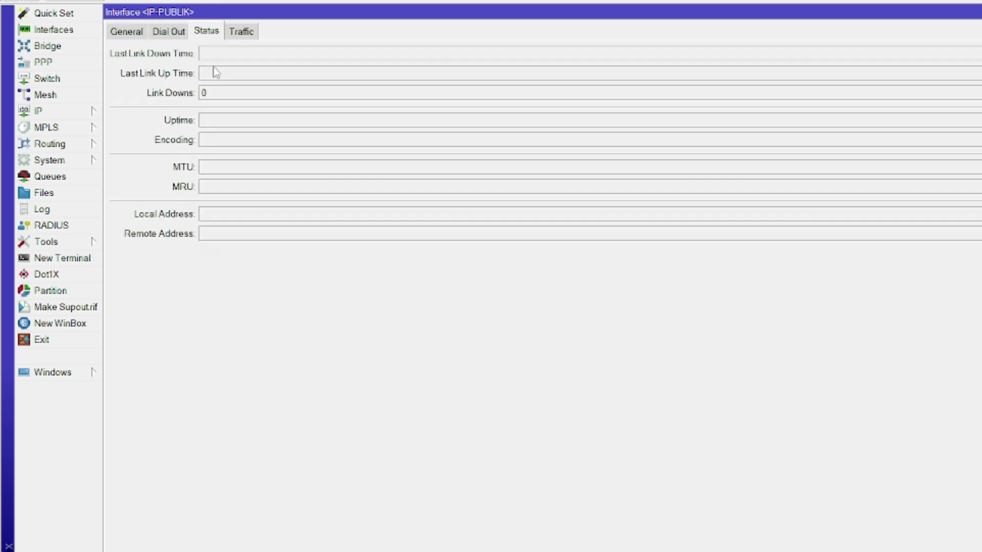
{"action": "left_click", "coordinate": [173, 33]}
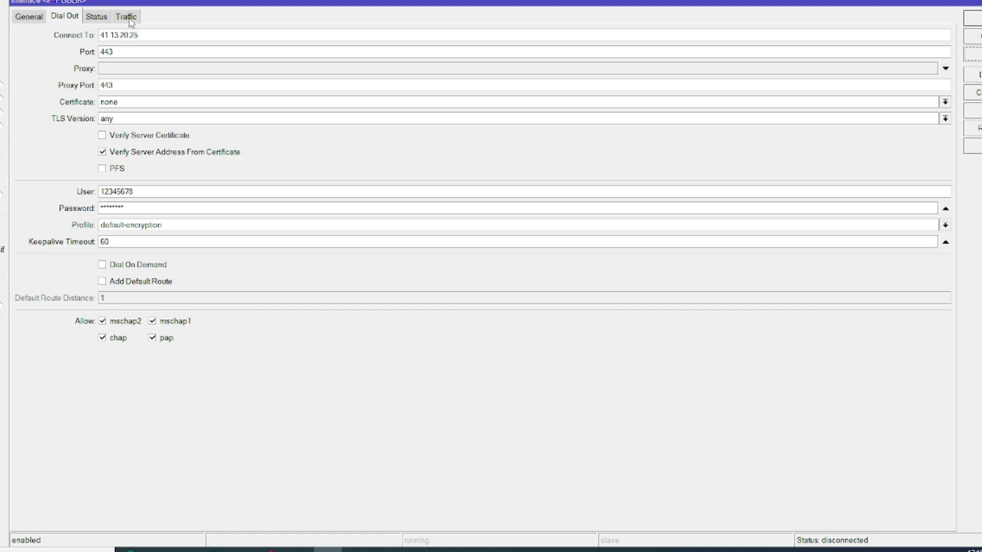
{"action": "left_click", "coordinate": [126, 17]}
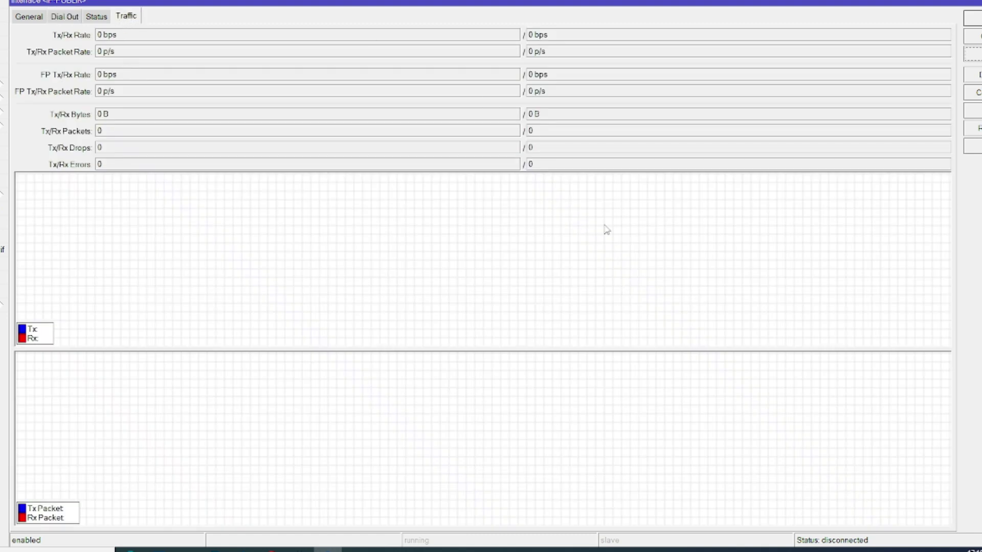
{"action": "left_click", "coordinate": [92, 17]}
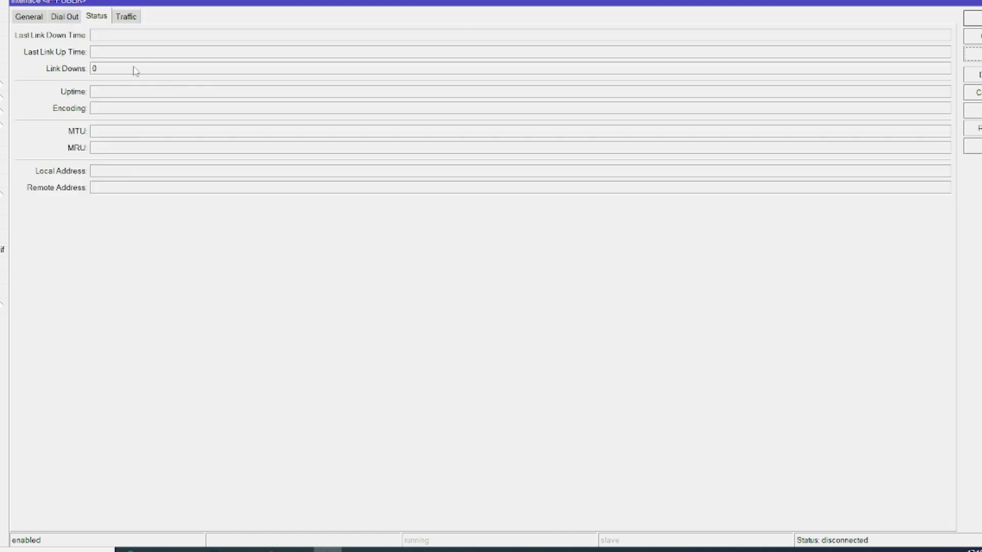
{"action": "left_click", "coordinate": [101, 71]}
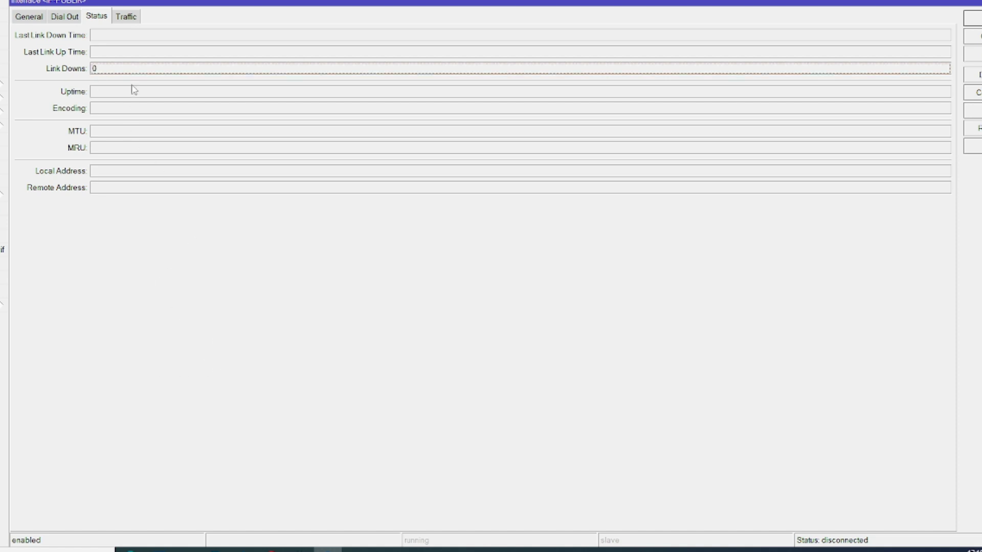
{"action": "left_click", "coordinate": [65, 16]}
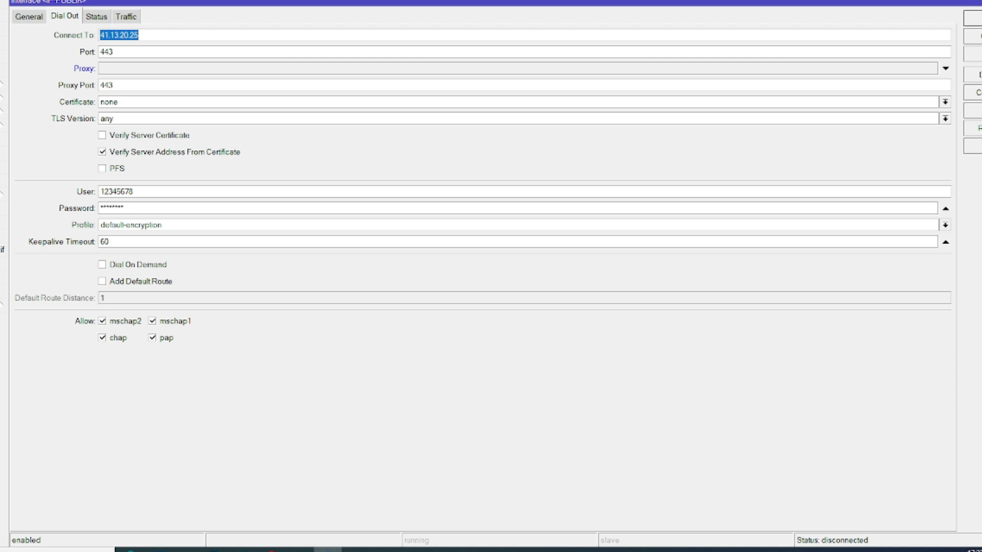
{"action": "key", "text": "ctrl+Tab"}
{"action": "key", "text": "ctrl+Tab"}
{"action": "key", "text": "ctrl+Tab"}
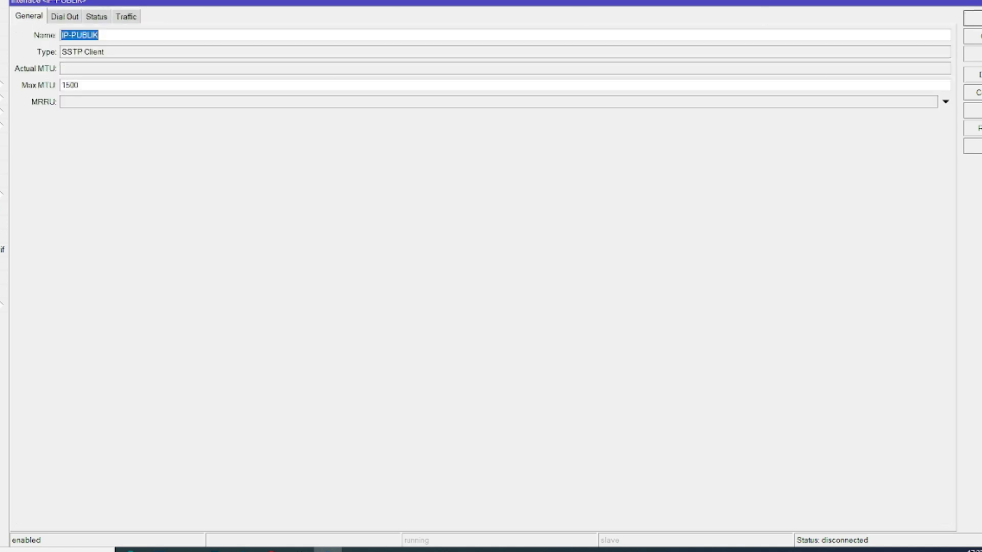
{"action": "key", "text": "Return"}
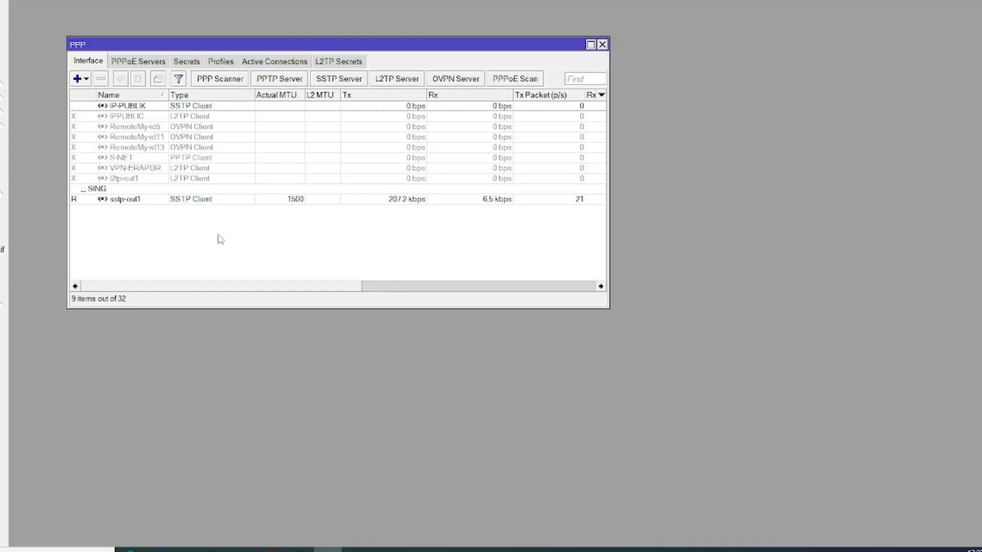
Open sstp-out1 from the PPP interface list and view its Traffic and Status tabs.
{"action": "left_click", "coordinate": [129, 199]}
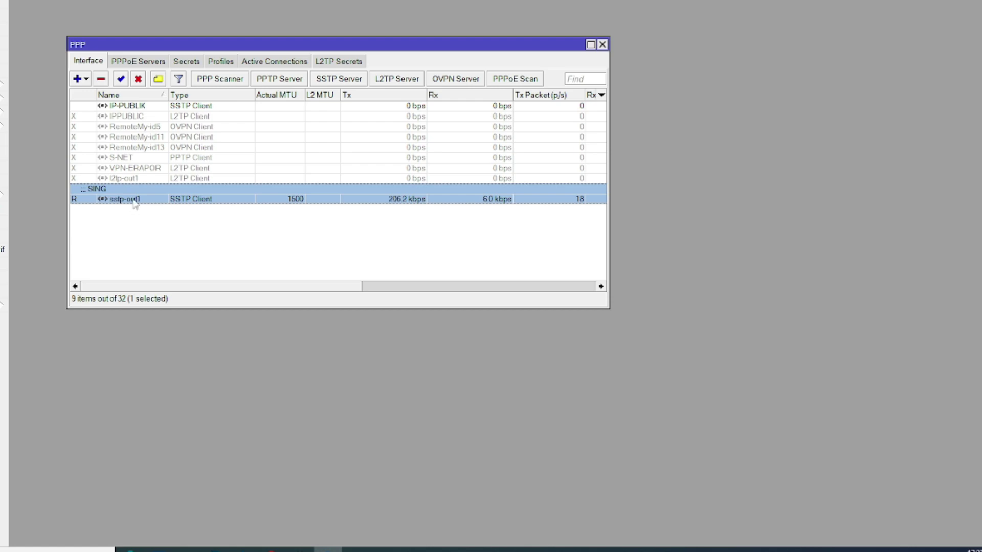
{"action": "double_click", "coordinate": [134, 201]}
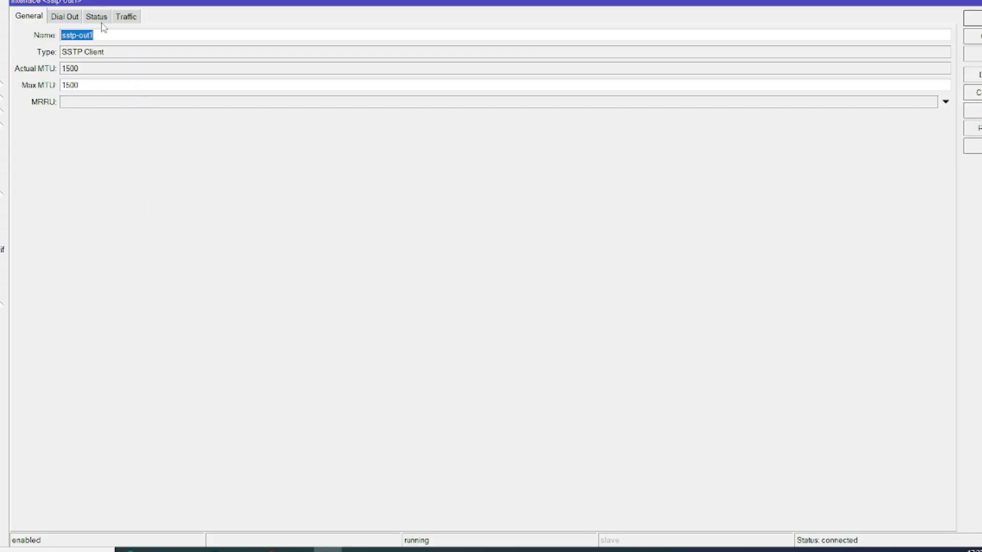
{"action": "left_click", "coordinate": [127, 17]}
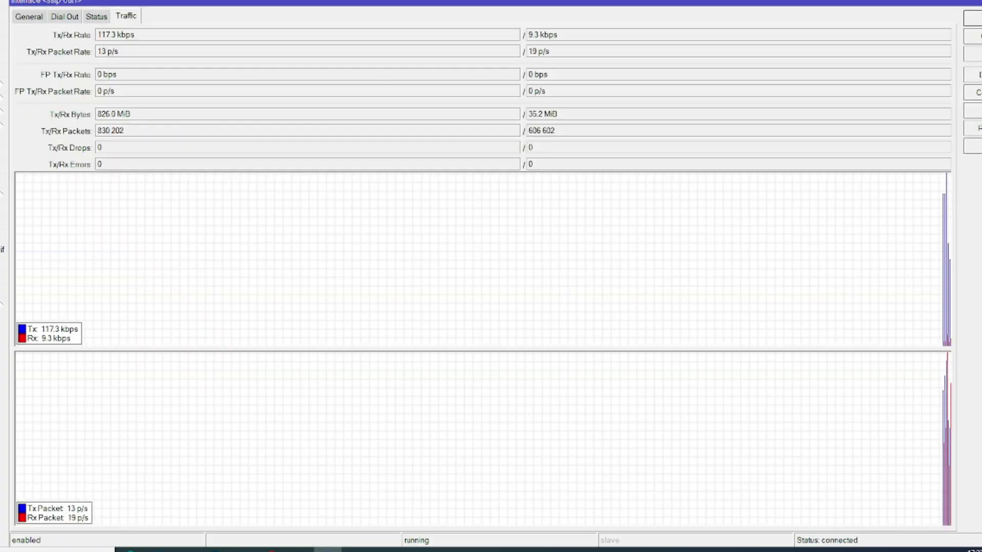
{"action": "left_click", "coordinate": [96, 17]}
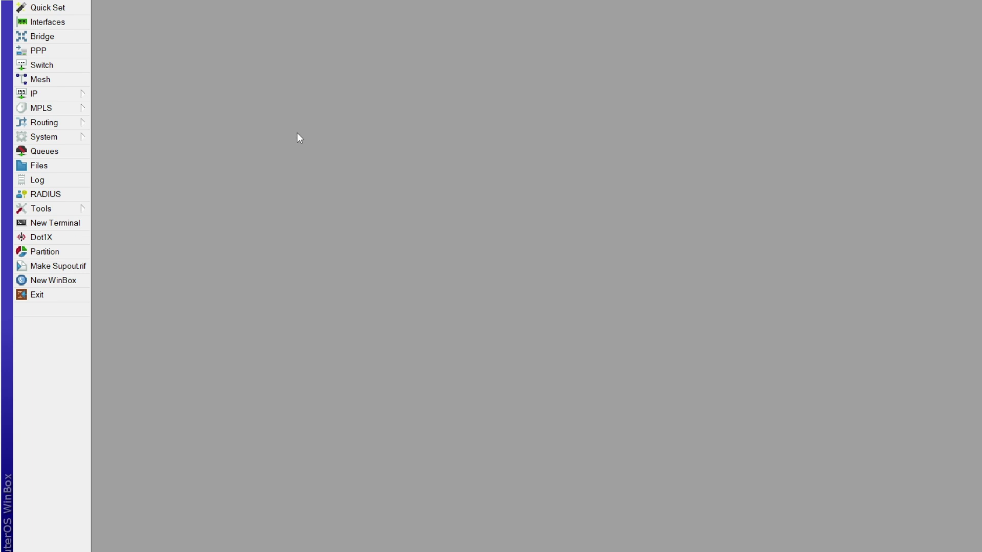
In IP > Firewall > NAT, add a rule with Dst. Address 41.123.12.2 and protocol tcp.
{"action": "left_click", "coordinate": [34, 93]}
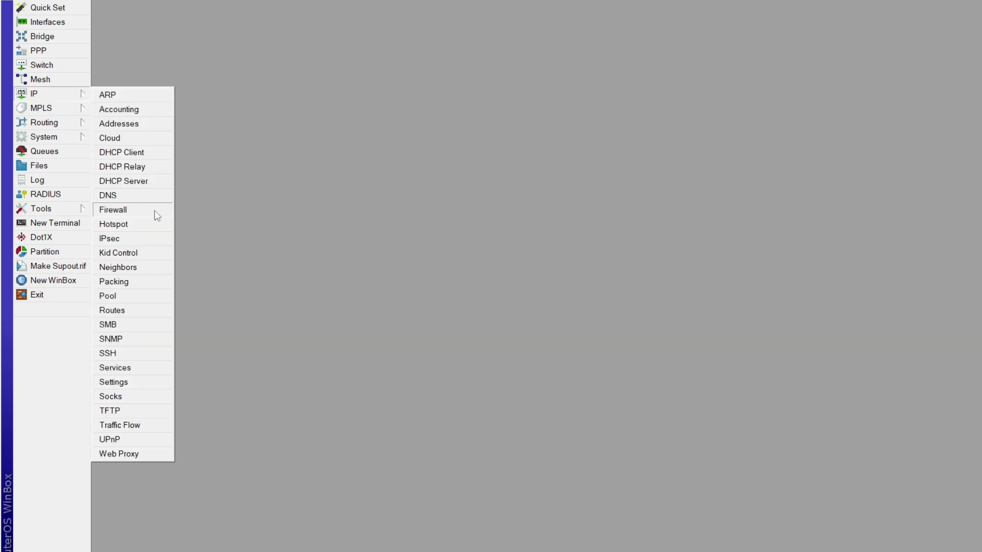
{"action": "left_click", "coordinate": [154, 210]}
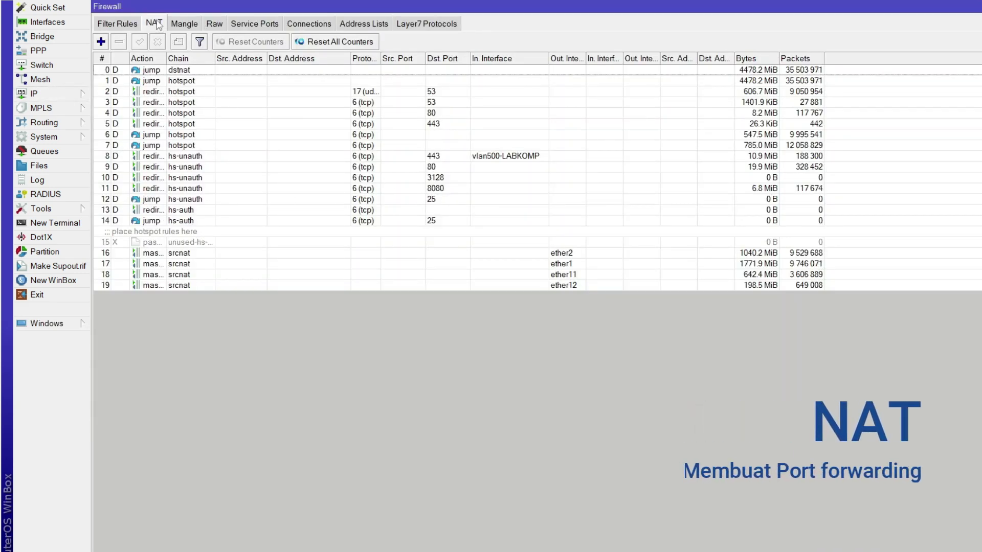
{"action": "left_click", "coordinate": [100, 42]}
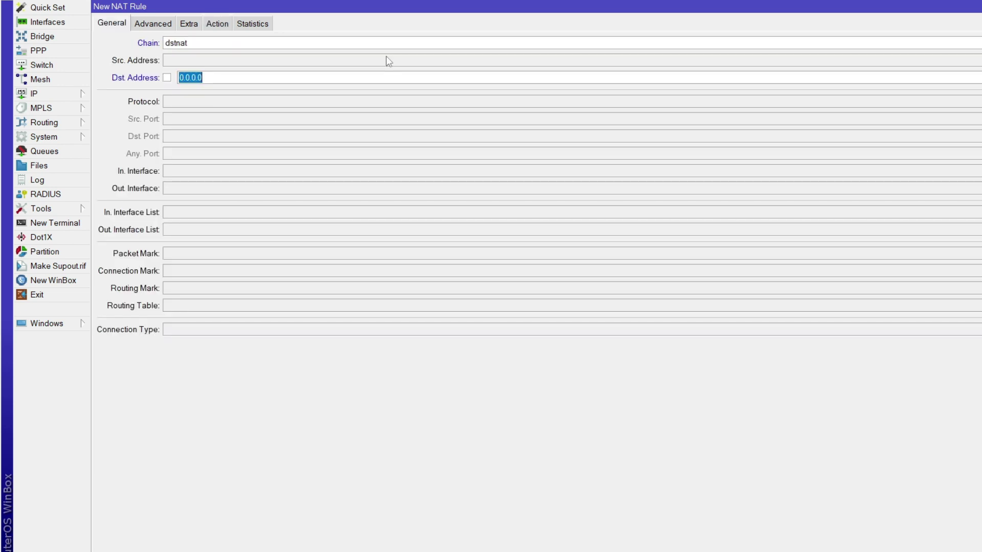
{"action": "type", "text": "41.123.12.2"}
{"action": "left_click", "coordinate": [194, 101]}
{"action": "left_click", "coordinate": [193, 145]}
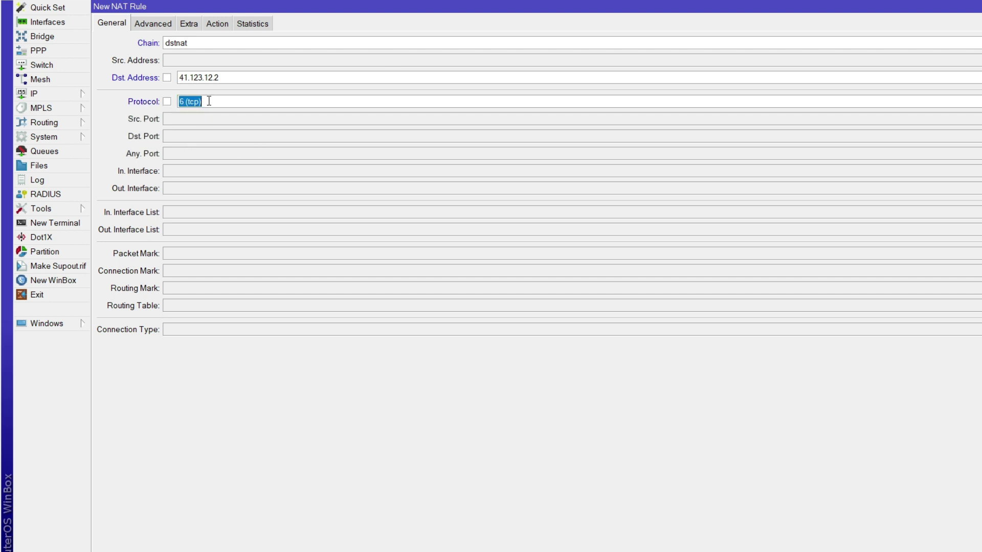
Set the rule's Dst. Port to 80 and check the address and dstnat chain values.
{"action": "left_click", "coordinate": [274, 132]}
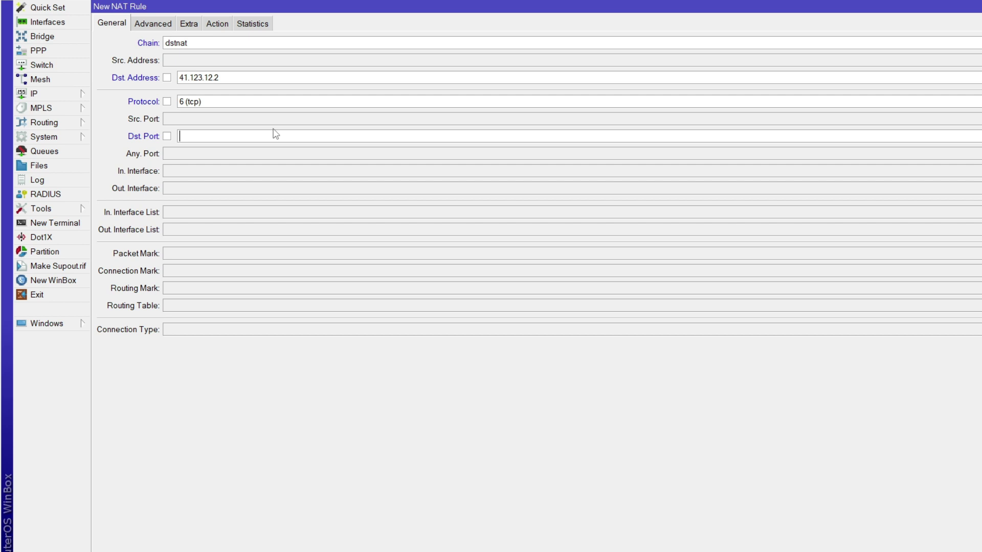
{"action": "type", "text": "5774"}
{"action": "key", "text": "BackSpace"}
{"action": "key", "text": "BackSpace"}
{"action": "key", "text": "BackSpace"}
{"action": "key", "text": "BackSpace"}
{"action": "type", "text": "5554"}
{"action": "key", "text": "BackSpace"}
{"action": "key", "text": "BackSpace"}
{"action": "key", "text": "BackSpace"}
{"action": "key", "text": "BackSpace"}
{"action": "type", "text": "80"}
{"action": "left_click_drag", "start_coordinate": [238, 79], "coordinate": [177, 79]}
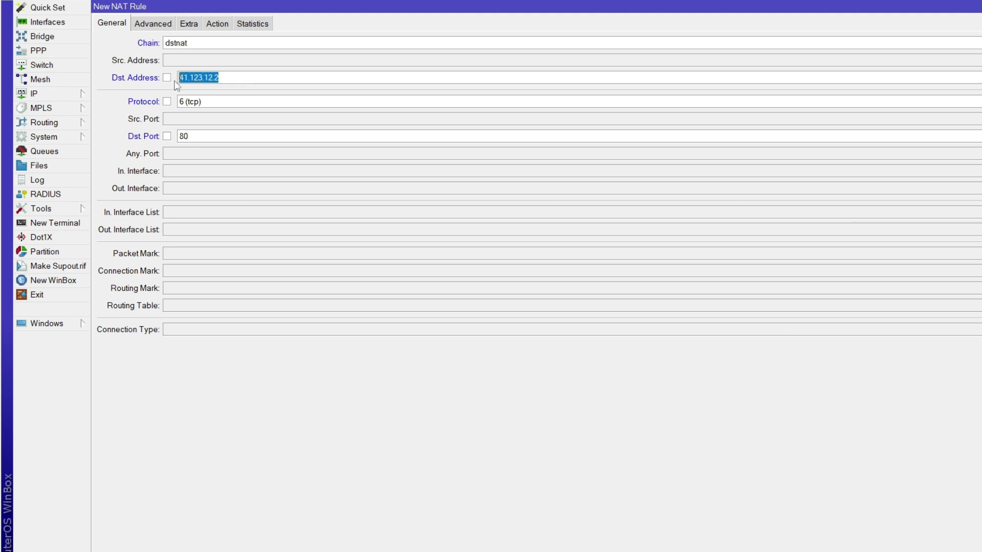
{"action": "left_click", "coordinate": [206, 135]}
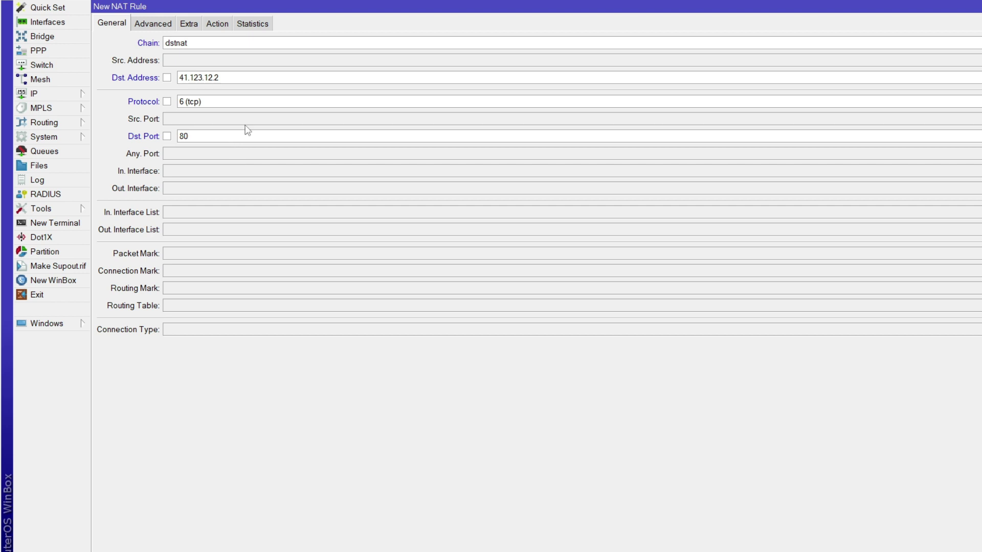
{"action": "left_click_drag", "start_coordinate": [165, 43], "coordinate": [201, 41]}
{"action": "left_click", "coordinate": [210, 42]}
Set the rule's action to dst-nat with To Addresses 192.168.1.100 and To Ports 5774.
{"action": "left_click", "coordinate": [222, 23]}
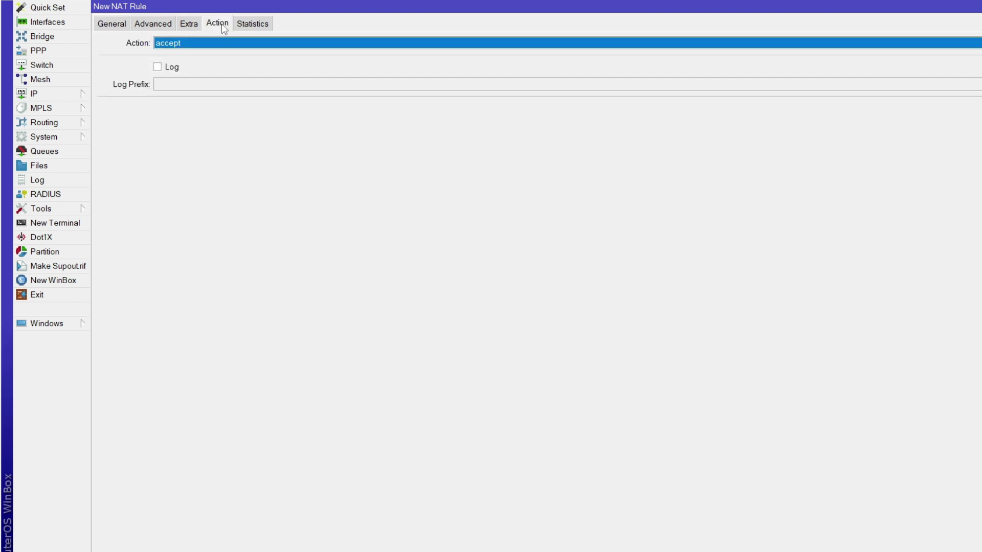
{"action": "left_click", "coordinate": [204, 46]}
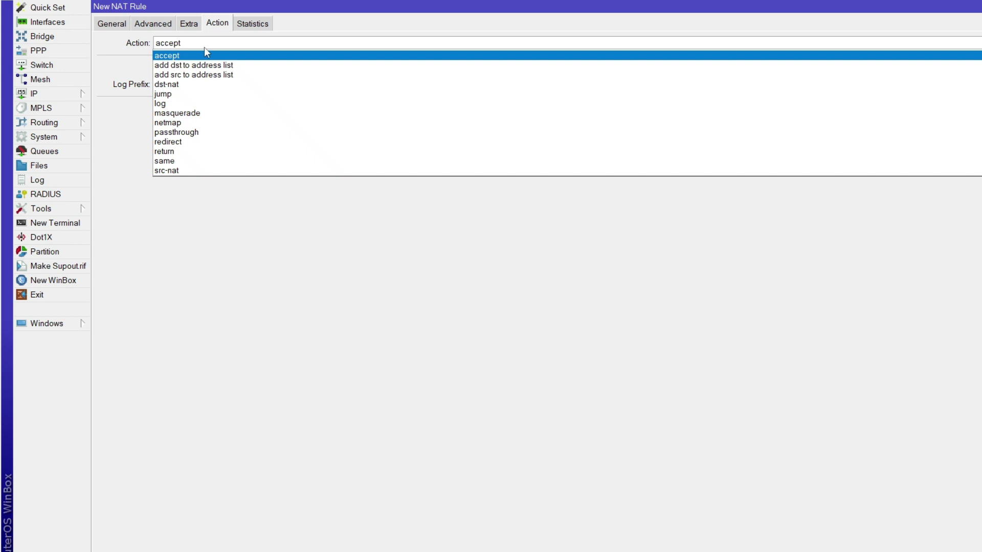
{"action": "left_click", "coordinate": [198, 88]}
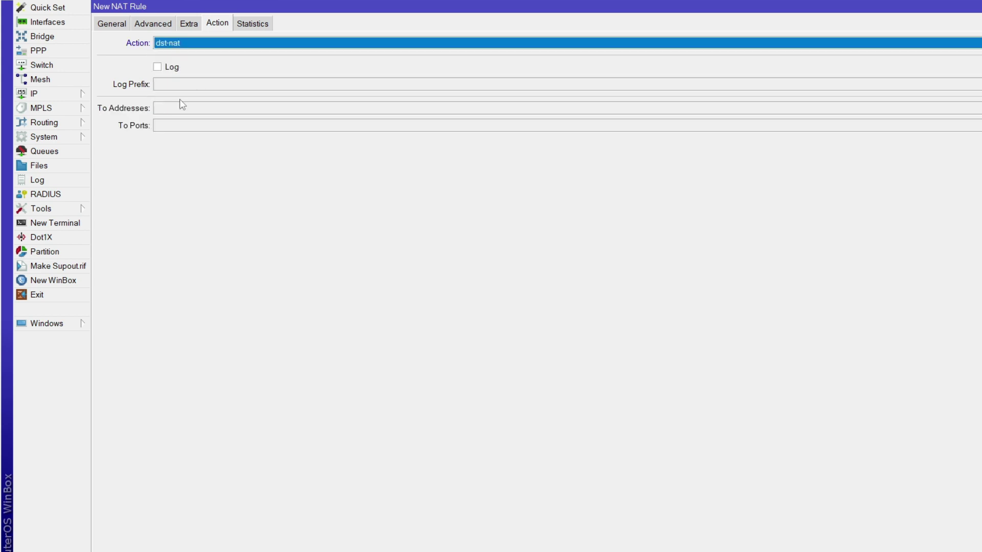
{"action": "left_click", "coordinate": [226, 110]}
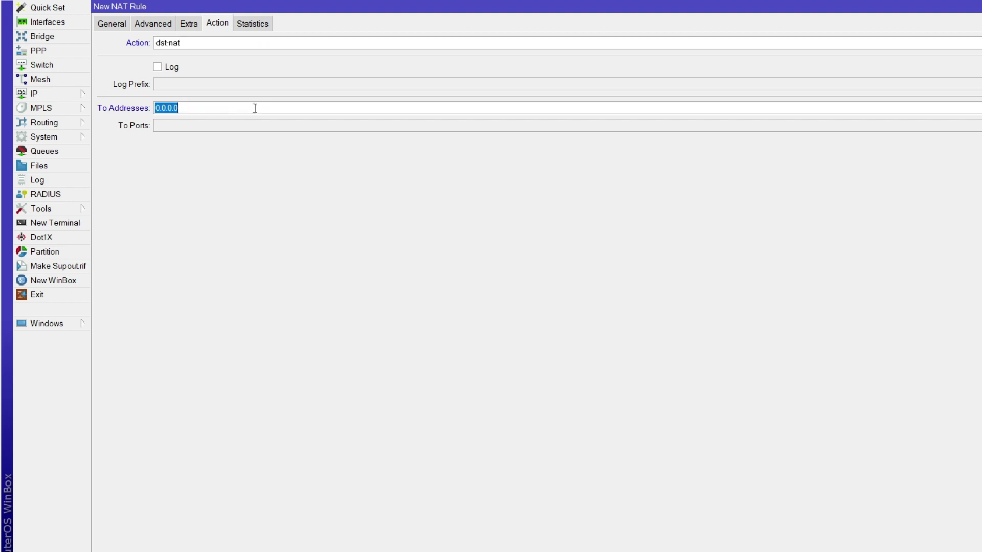
{"action": "type", "text": "192.168.1.100"}
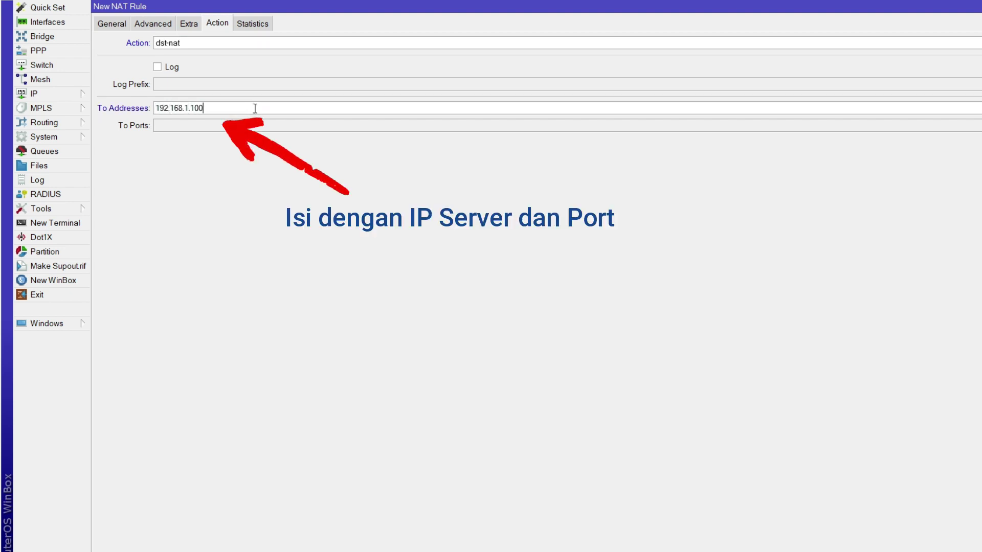
{"action": "key", "text": "Tab"}
{"action": "type", "text": "5774"}
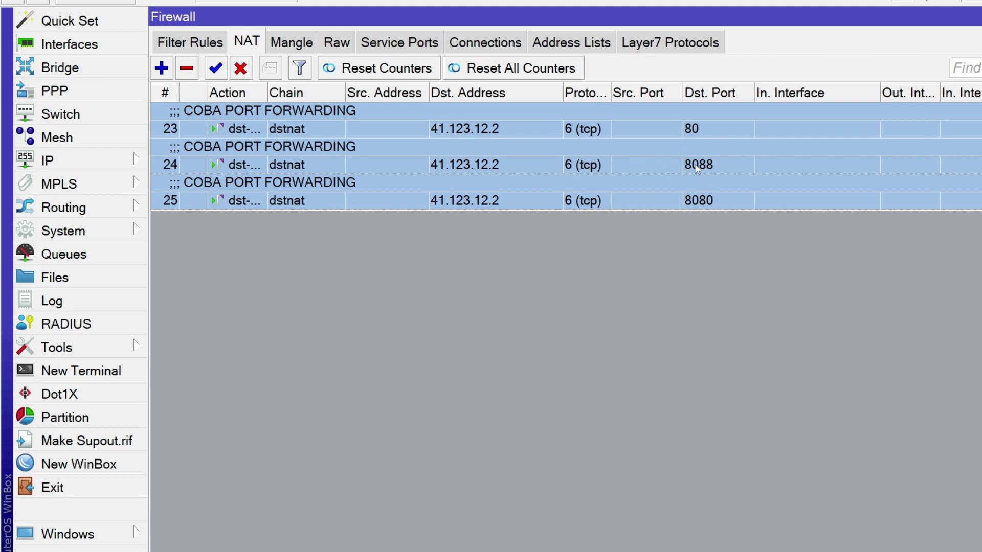
{"action": "left_click", "coordinate": [642, 164]}
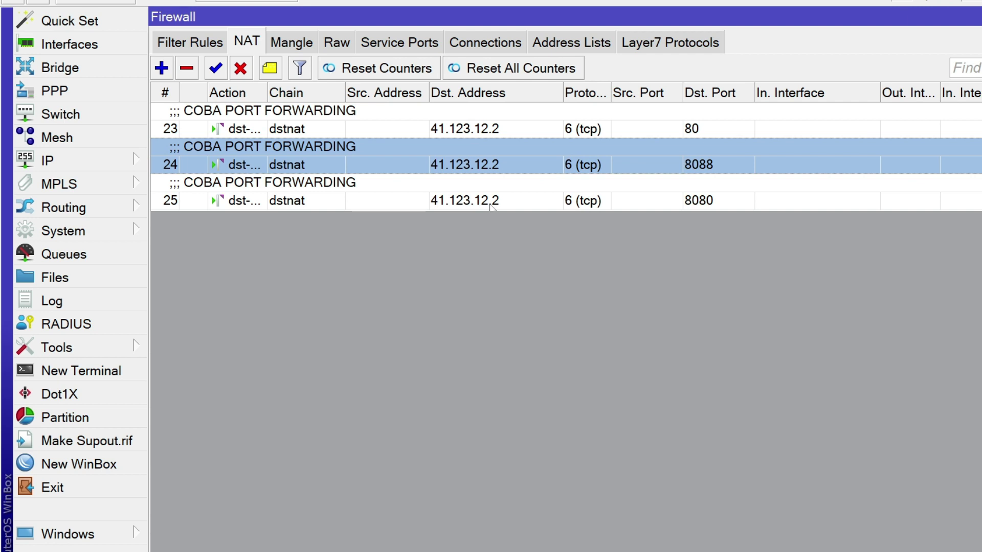
{"action": "left_click", "coordinate": [528, 133]}
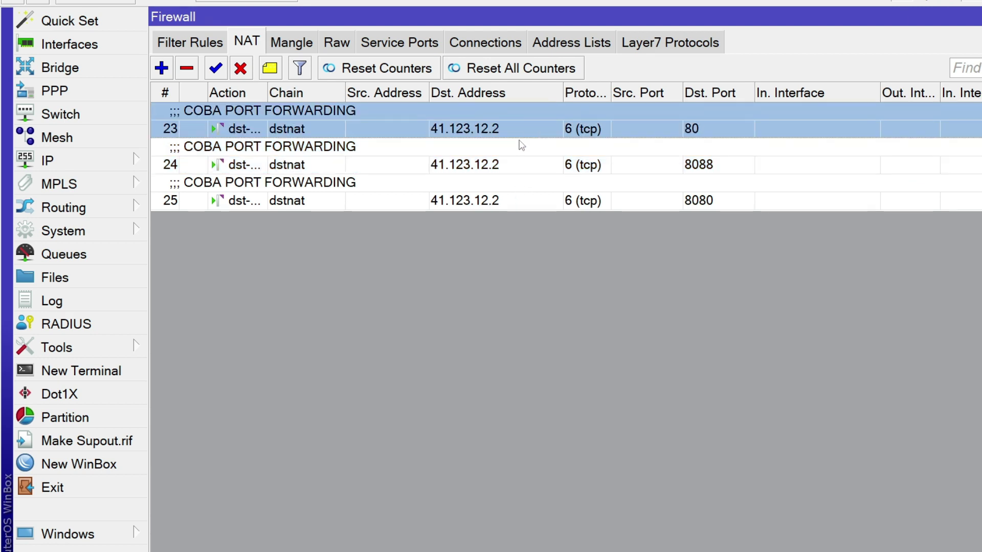